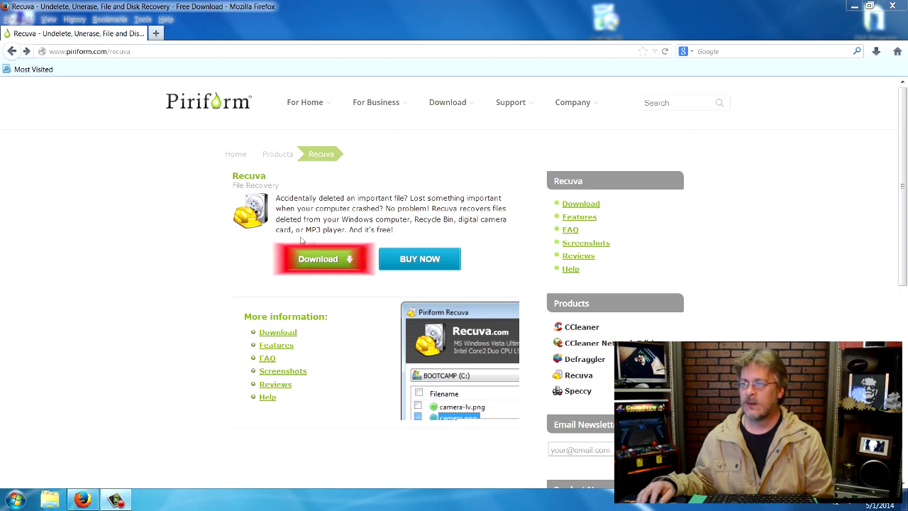
Download the free Recuva installer rcsetup151 from FileHippo.com to the desktop.
{"action": "left_click", "coordinate": [320, 259]}
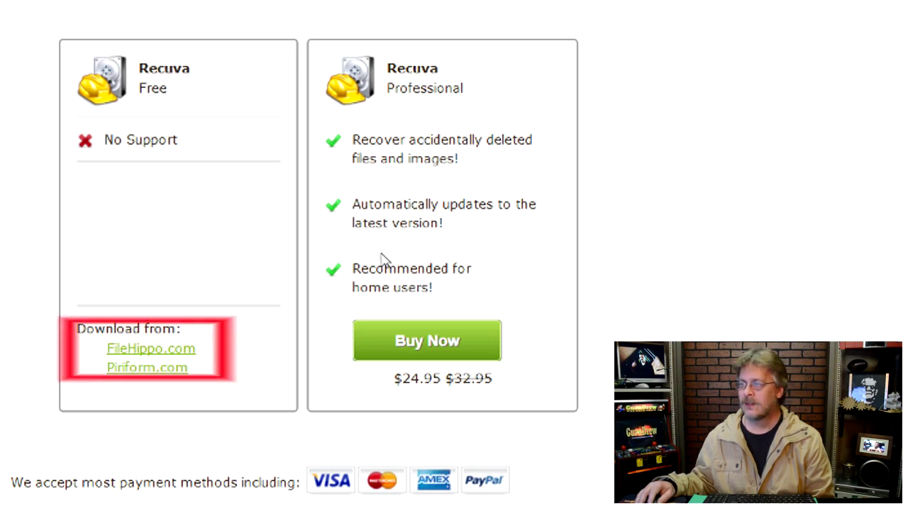
{"action": "left_click", "coordinate": [145, 350]}
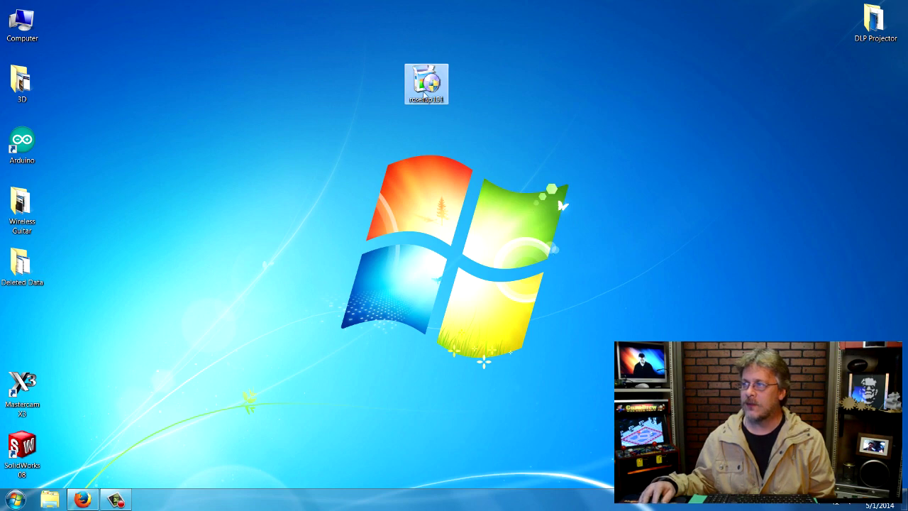
Run rcsetup151 to install Recuva 1.51 with default options, skipping the release notes.
{"action": "left_click_drag", "start_coordinate": [426, 74], "coordinate": [426, 13]}
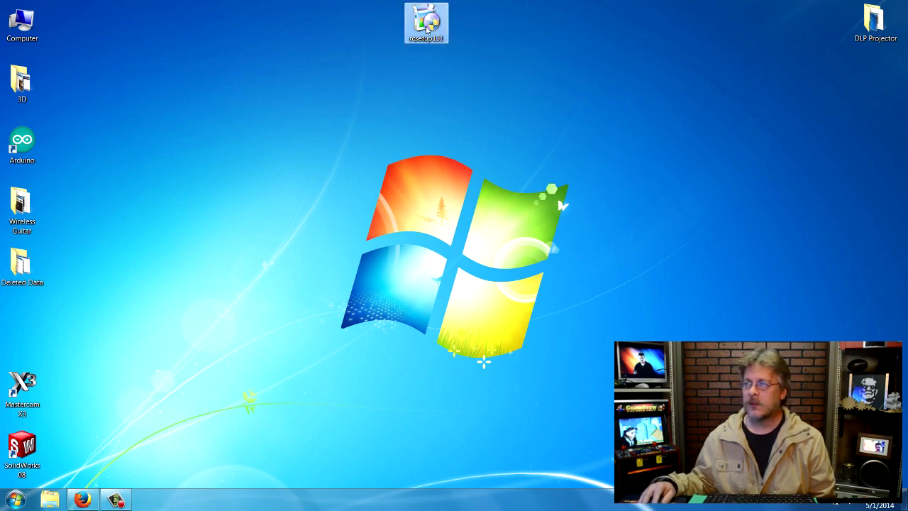
{"action": "left_click", "coordinate": [417, 100]}
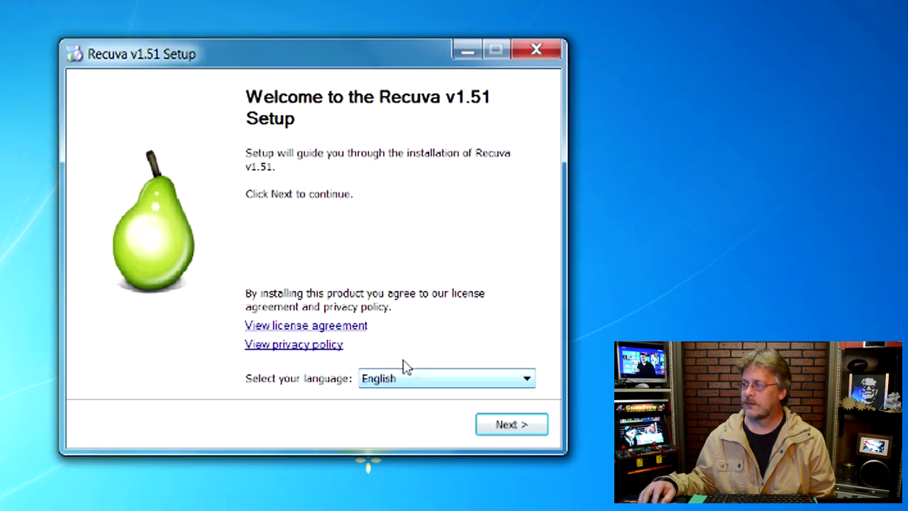
{"action": "left_click", "coordinate": [525, 413]}
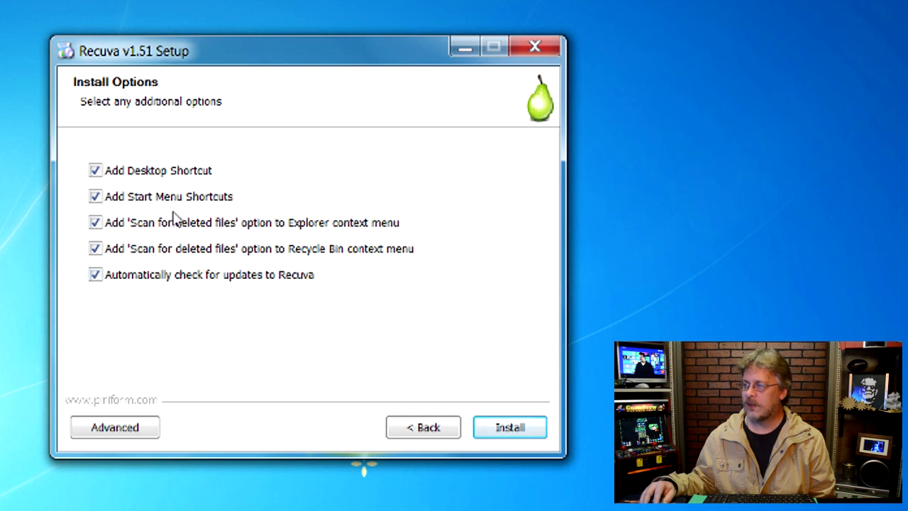
{"action": "left_click", "coordinate": [513, 429]}
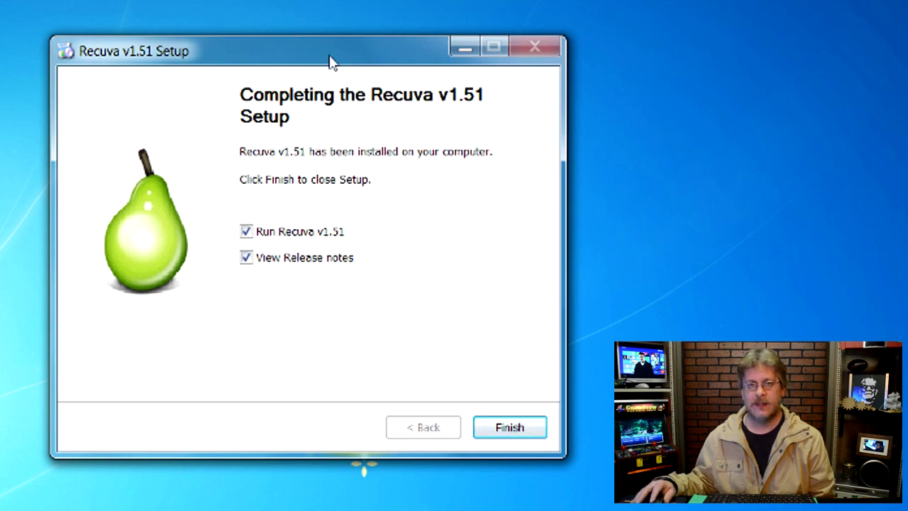
{"action": "mouse_move", "coordinate": [330, 62]}
{"action": "left_mouse_down"}
{"action": "mouse_move", "coordinate": [341, 61]}
{"action": "mouse_move", "coordinate": [324, 57]}
{"action": "mouse_move", "coordinate": [324, 70]}
{"action": "left_mouse_up"}
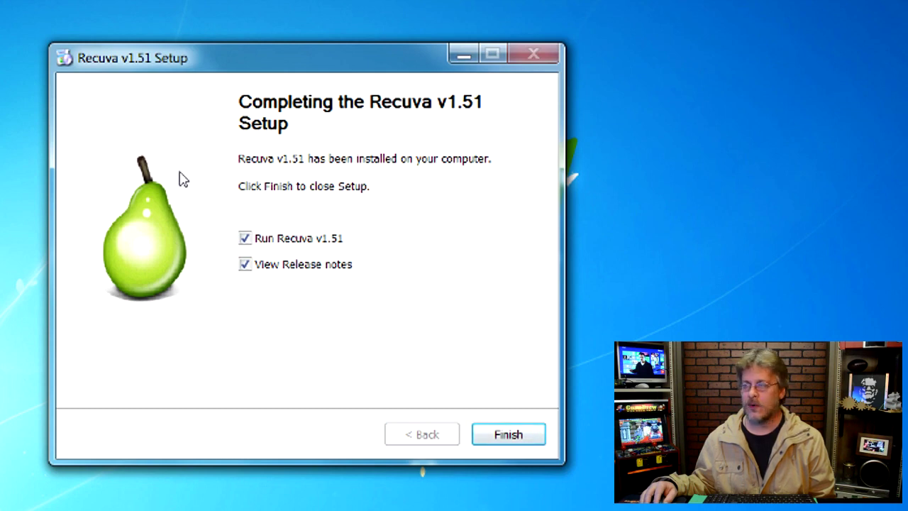
{"action": "left_click", "coordinate": [282, 269]}
{"action": "left_click", "coordinate": [503, 434]}
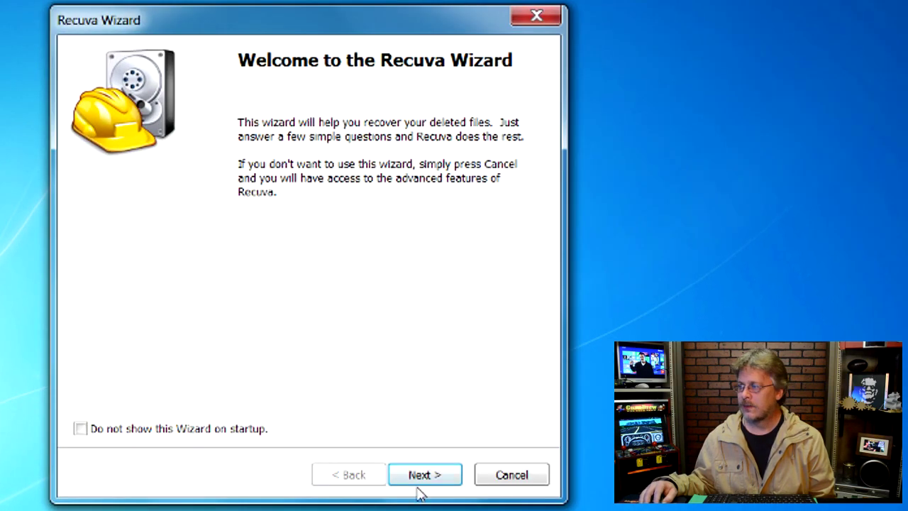
Move past the wizard's welcome page, keeping All Files as the file type.
{"action": "left_click", "coordinate": [432, 473]}
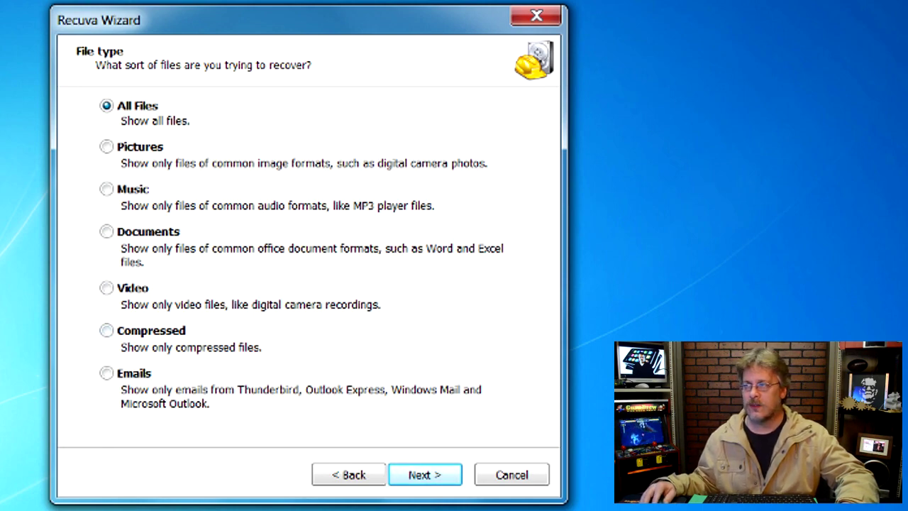
{"action": "left_click_drag", "start_coordinate": [294, 25], "coordinate": [268, 25]}
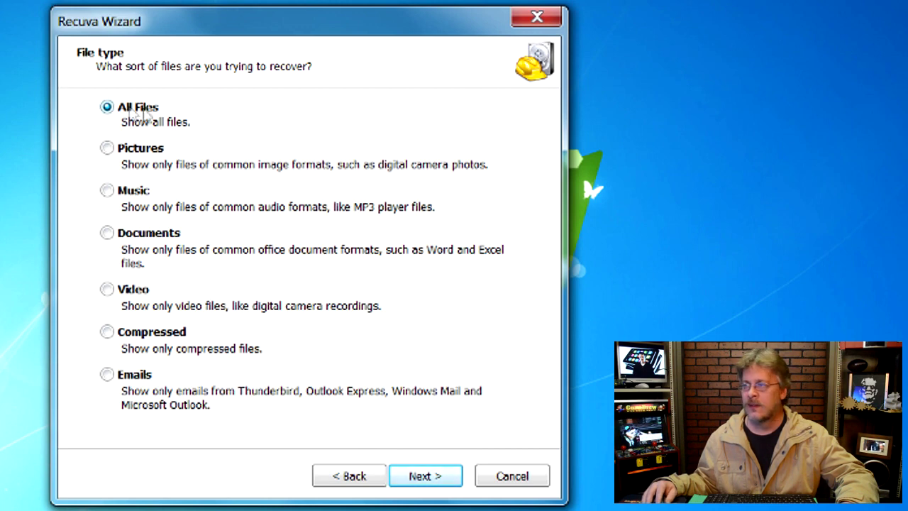
{"action": "left_click", "coordinate": [427, 476]}
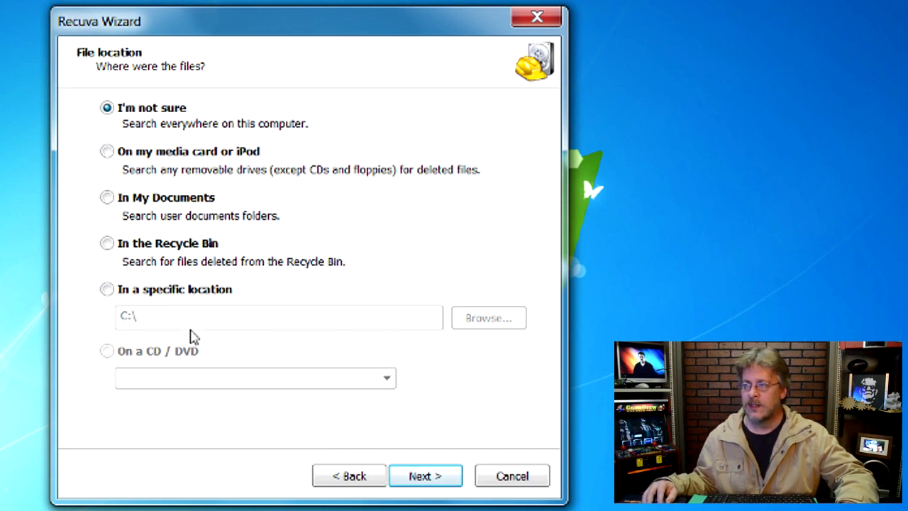
Set the specific search location to Local Disk (C:) and continue to the final page.
{"action": "left_click", "coordinate": [106, 290]}
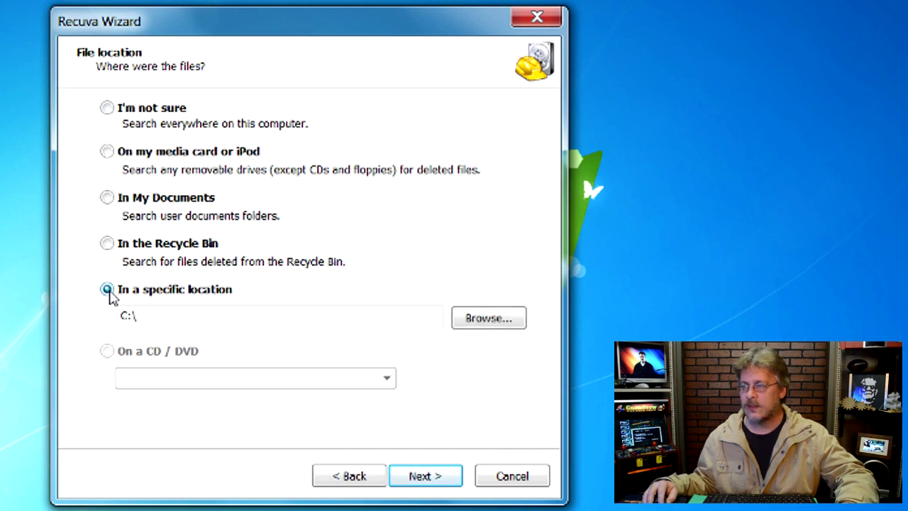
{"action": "left_click", "coordinate": [472, 327]}
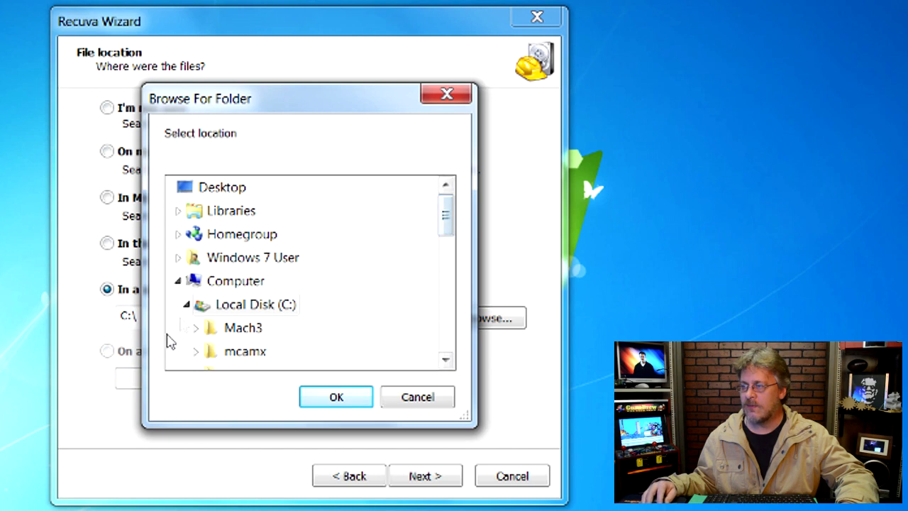
{"action": "left_click", "coordinate": [187, 304]}
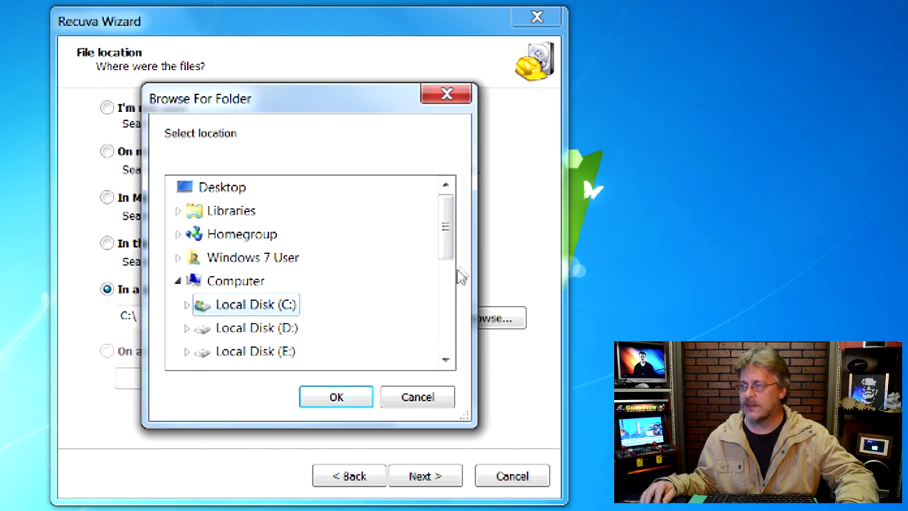
{"action": "left_click_drag", "start_coordinate": [442, 239], "coordinate": [465, 278]}
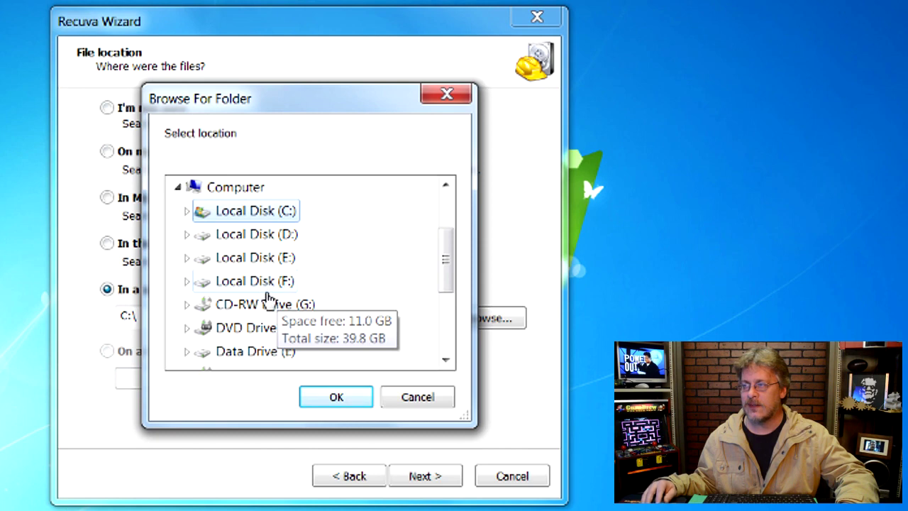
{"action": "double_click", "coordinate": [217, 217]}
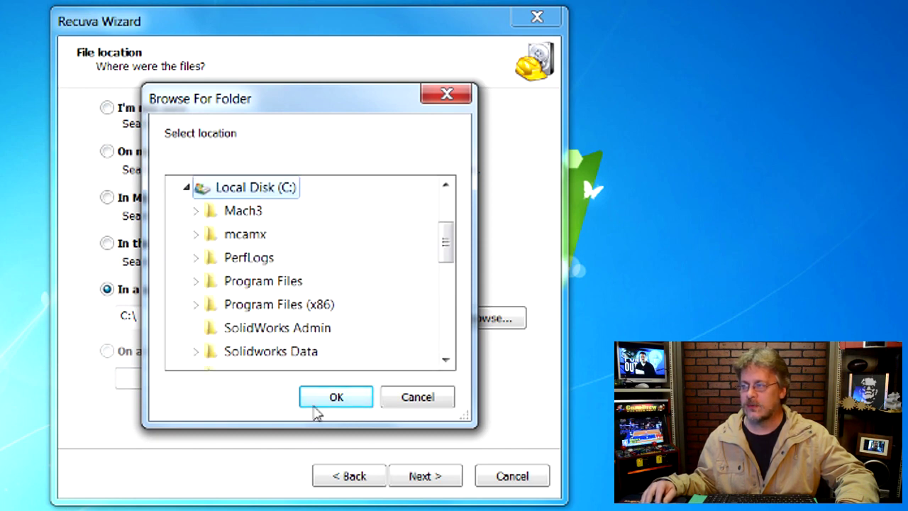
{"action": "left_click", "coordinate": [334, 397]}
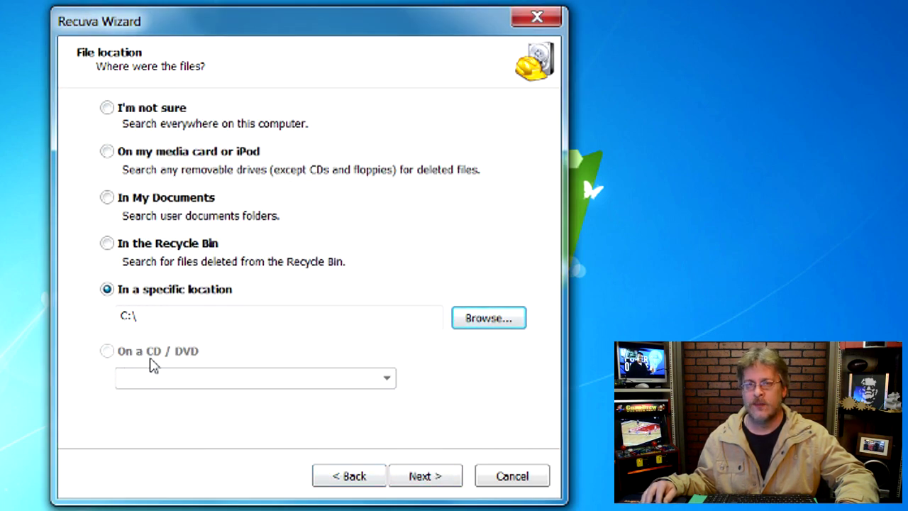
{"action": "left_click", "coordinate": [424, 478]}
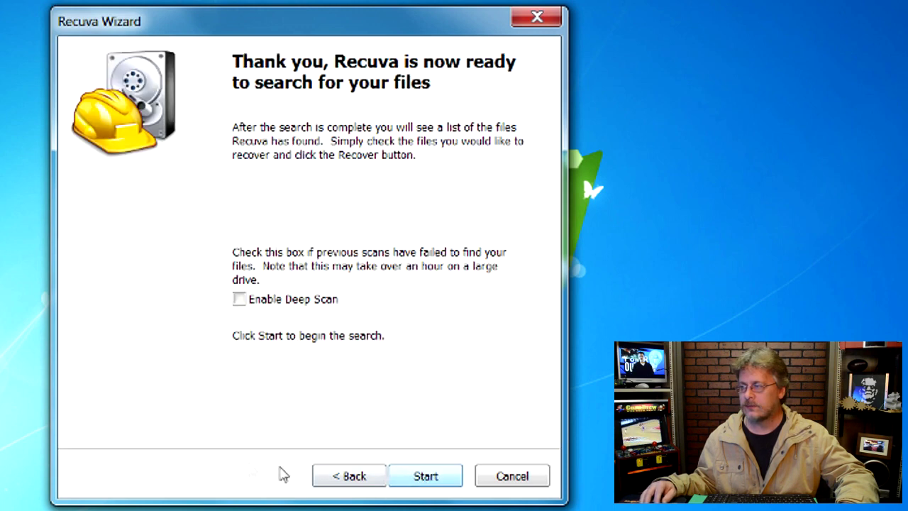
Enable Deep Scan and start scanning C: for deleted files.
{"action": "left_click", "coordinate": [240, 300]}
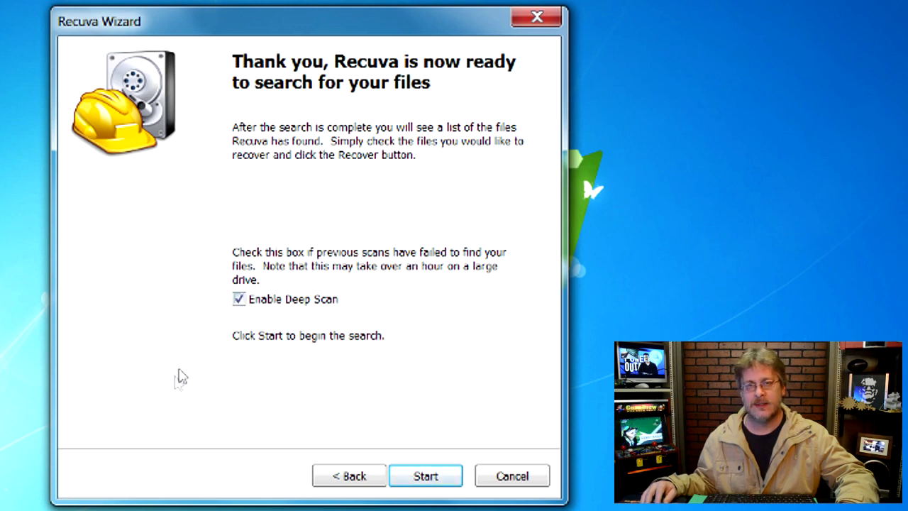
{"action": "left_click", "coordinate": [239, 299]}
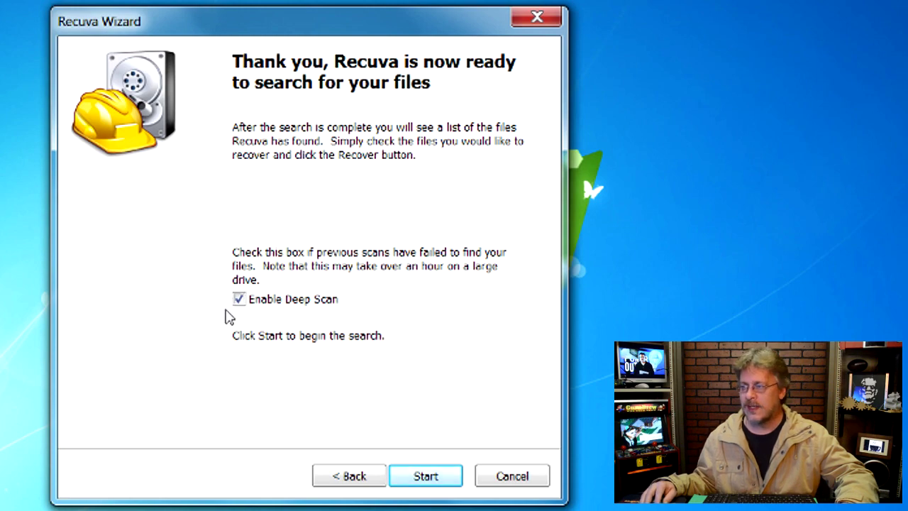
{"action": "left_click", "coordinate": [411, 481]}
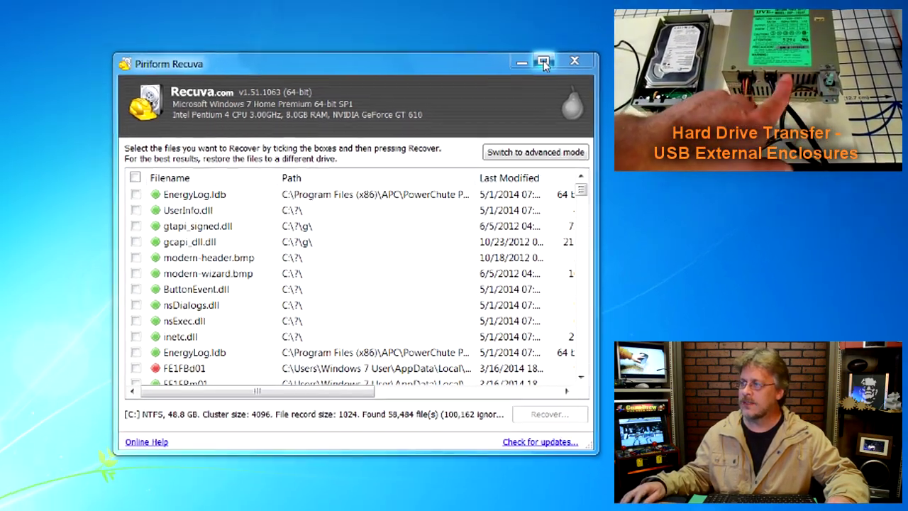
Maximize the Recuva window and switch the results to advanced mode.
{"action": "left_click", "coordinate": [530, 28]}
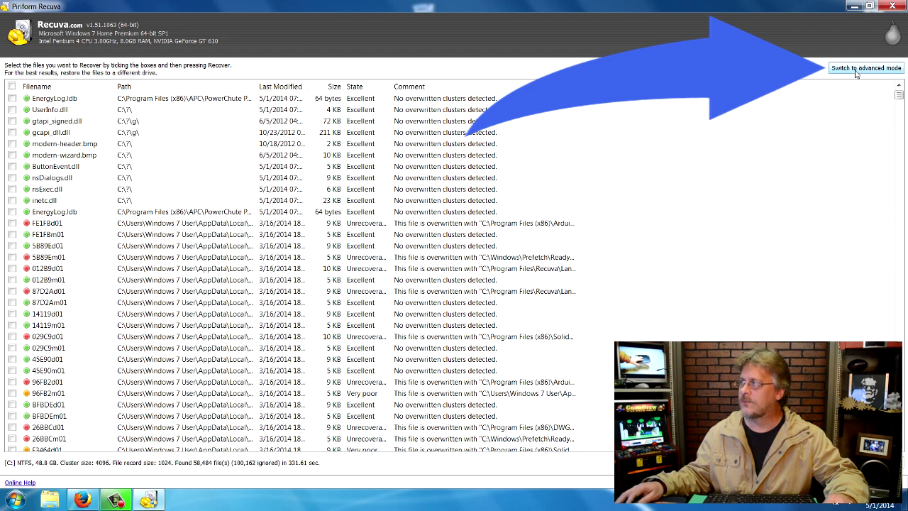
{"action": "left_click", "coordinate": [856, 71]}
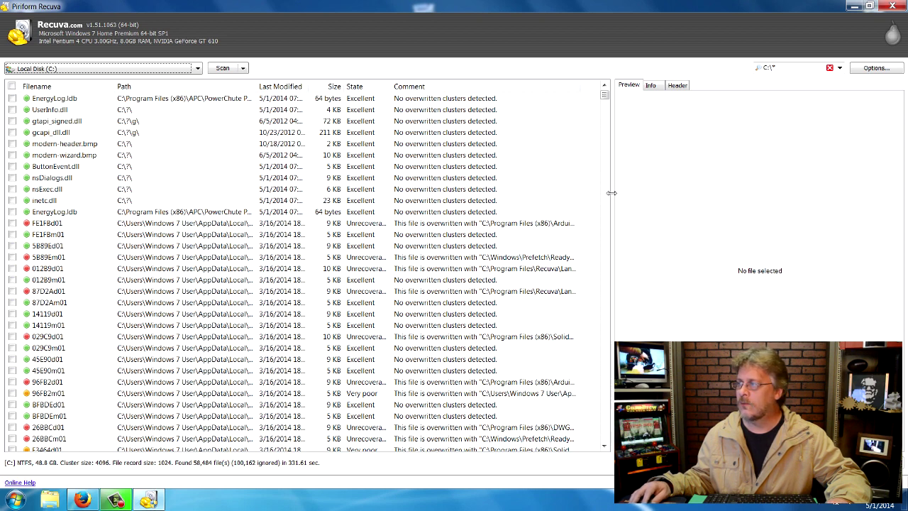
Widen the file list and Comment column, then sort the results by Filename.
{"action": "left_click_drag", "start_coordinate": [612, 192], "coordinate": [789, 199]}
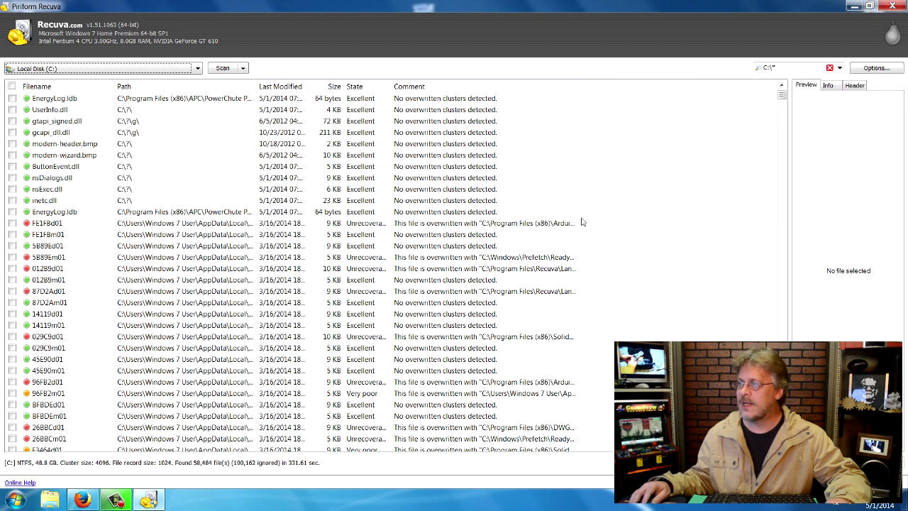
{"action": "left_click_drag", "start_coordinate": [580, 89], "coordinate": [748, 88]}
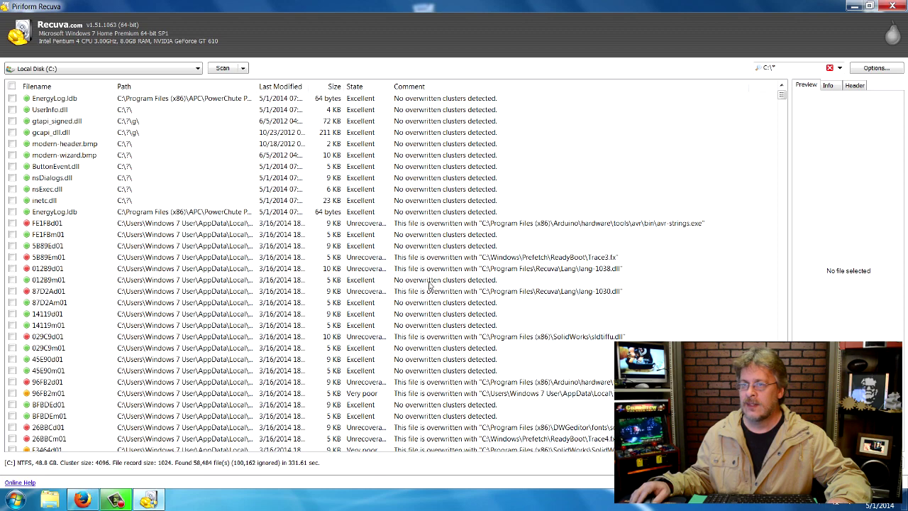
{"action": "scroll", "coordinate": [401, 276], "scroll_direction": "down", "scroll_amount": 1}
{"action": "scroll", "coordinate": [402, 275], "scroll_direction": "down", "scroll_amount": 10}
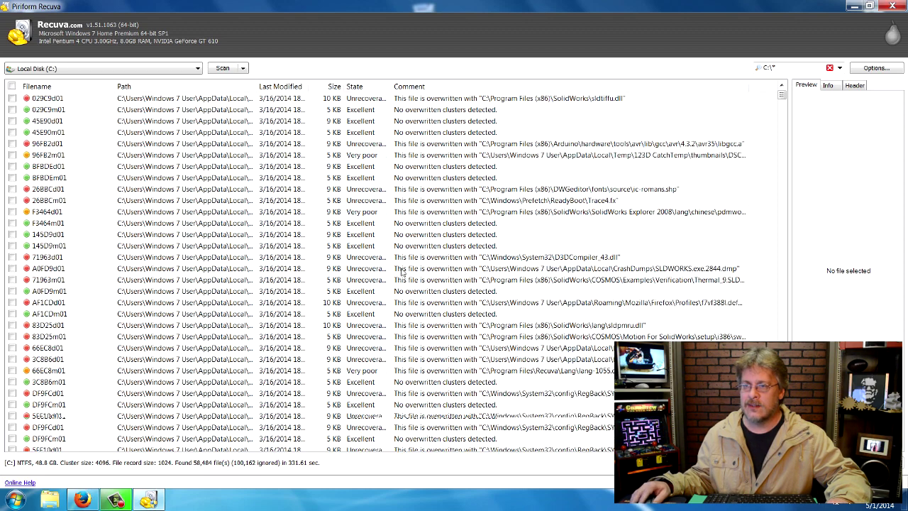
{"action": "scroll", "coordinate": [402, 275], "scroll_direction": "down", "scroll_amount": 6}
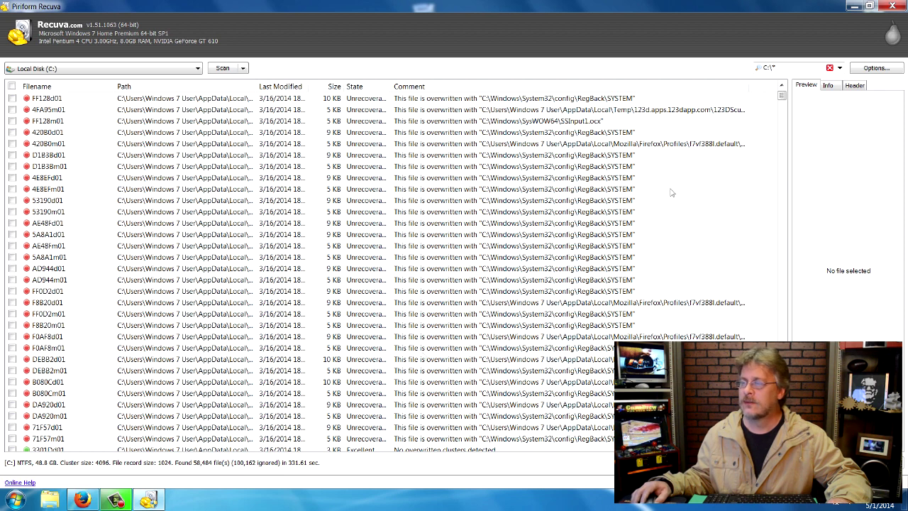
{"action": "scroll", "coordinate": [731, 213], "scroll_direction": "down", "scroll_amount": 4}
{"action": "scroll", "coordinate": [724, 226], "scroll_direction": "down", "scroll_amount": 20}
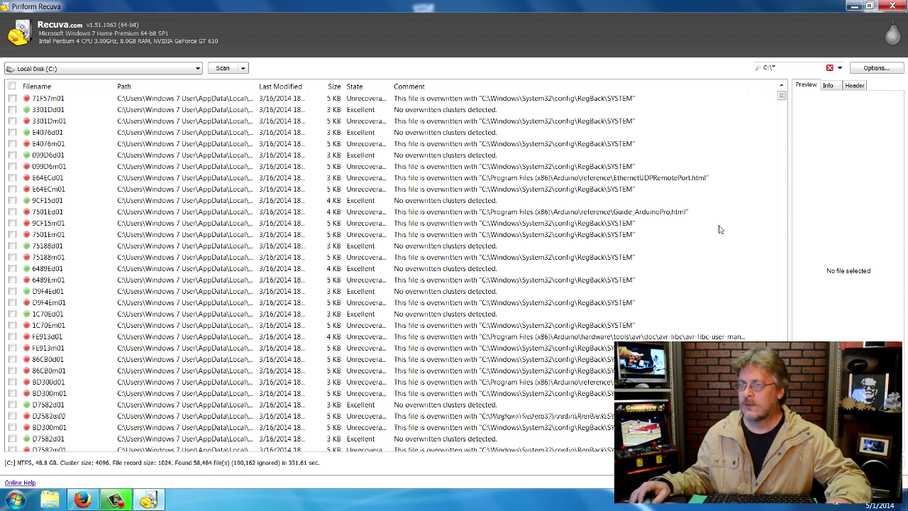
{"action": "scroll", "coordinate": [715, 233], "scroll_direction": "down", "scroll_amount": 20}
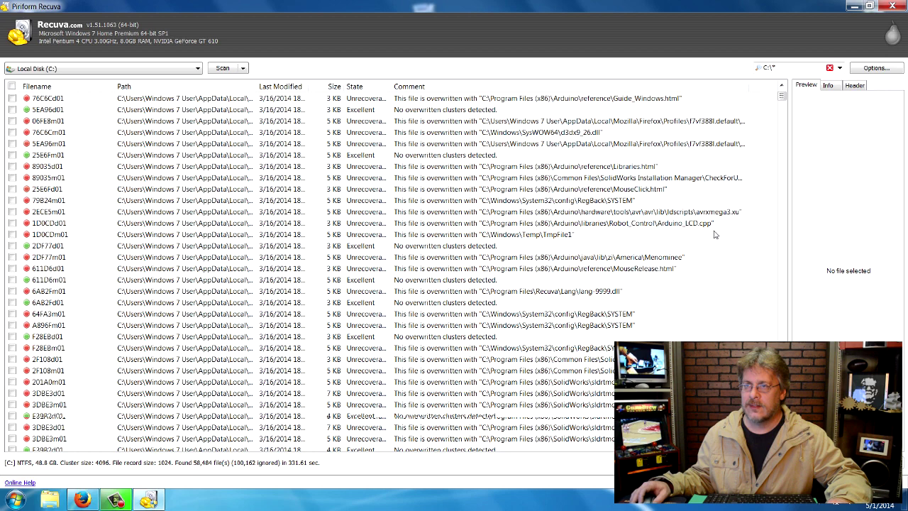
{"action": "scroll", "coordinate": [716, 231], "scroll_direction": "down", "scroll_amount": 15}
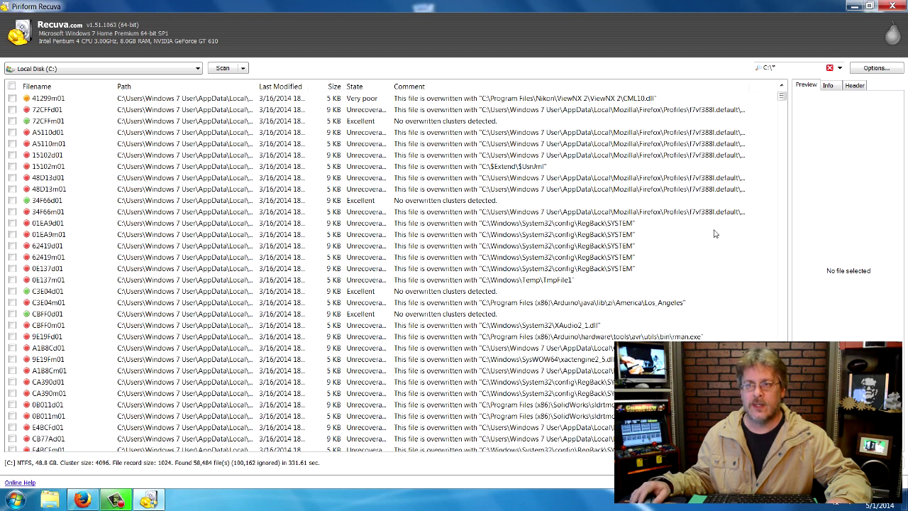
{"action": "left_click", "coordinate": [37, 85]}
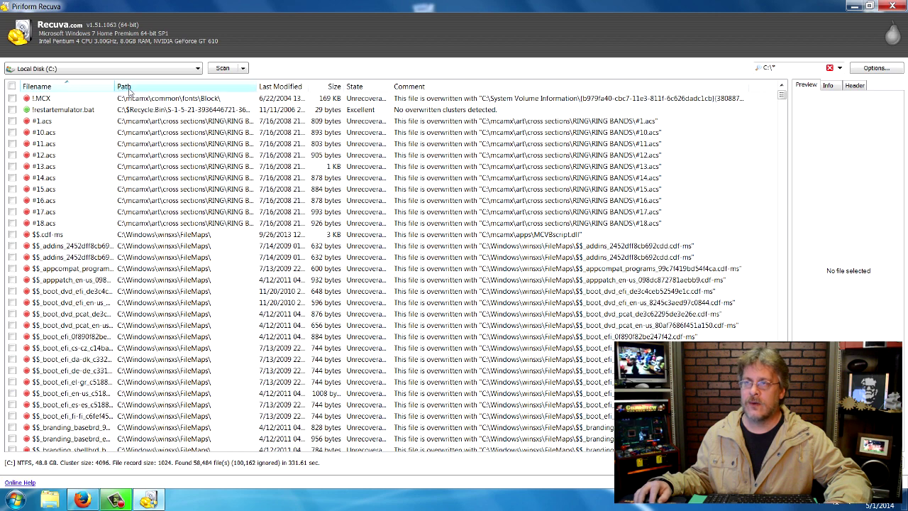
{"action": "left_click", "coordinate": [56, 89]}
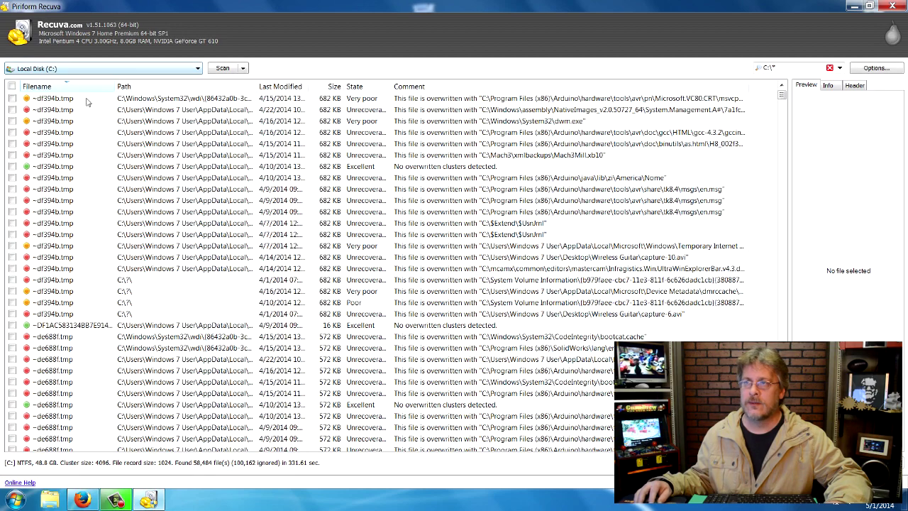
Sort by Path, widen the Path column, then sort by Last Modified.
{"action": "left_click", "coordinate": [124, 87]}
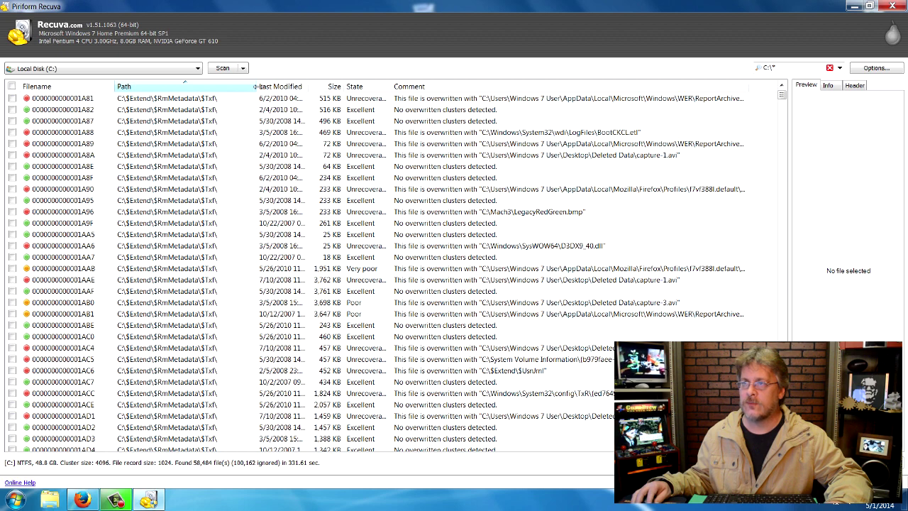
{"action": "left_click_drag", "start_coordinate": [255, 86], "coordinate": [410, 86]}
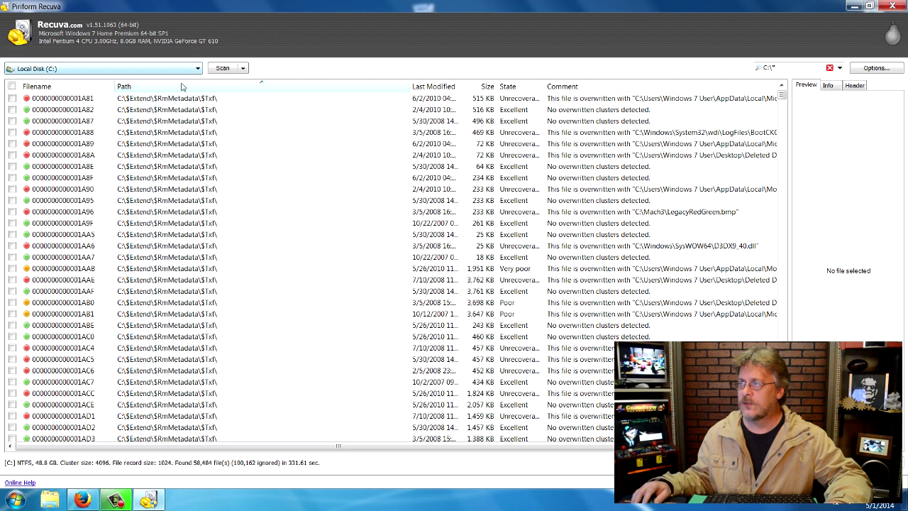
{"action": "left_click", "coordinate": [437, 86]}
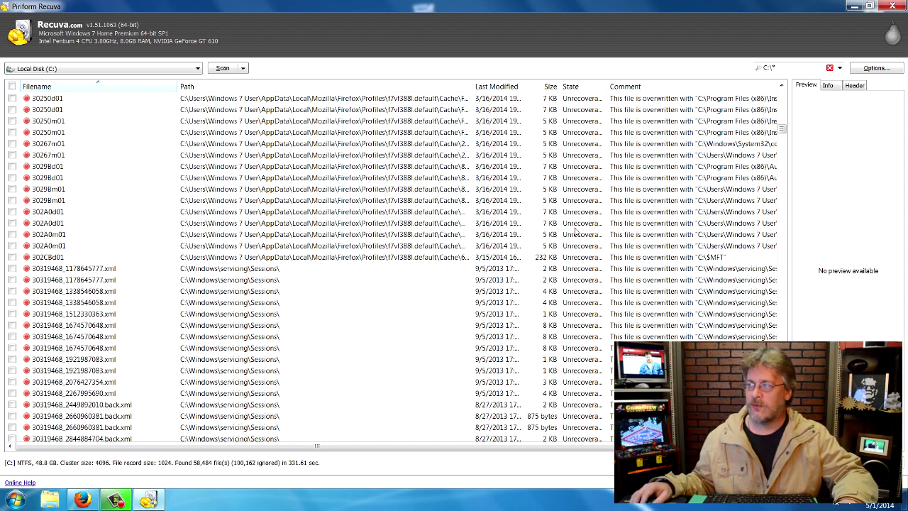
Sort the results by State and preview the DSCN3692, DSCN3693 and DSCN3695 photos.
{"action": "left_click", "coordinate": [572, 88]}
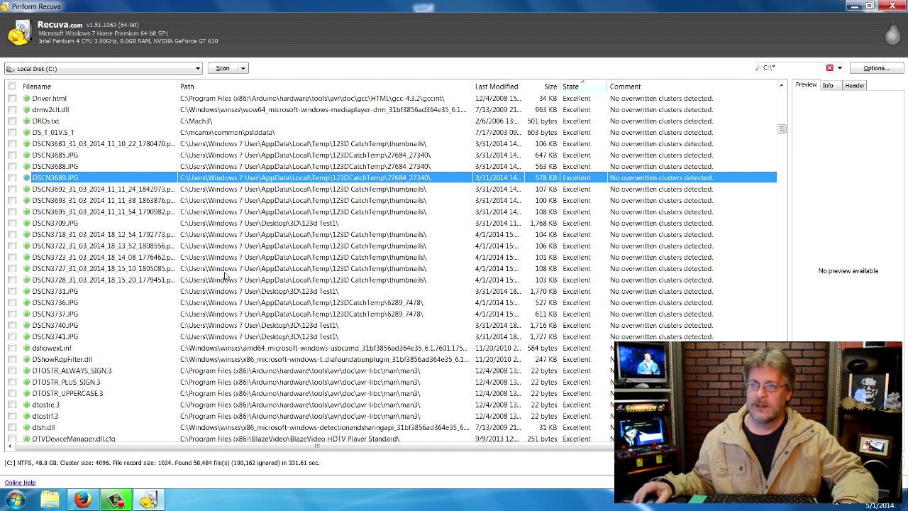
{"action": "scroll", "coordinate": [248, 254], "scroll_direction": "up", "scroll_amount": 3}
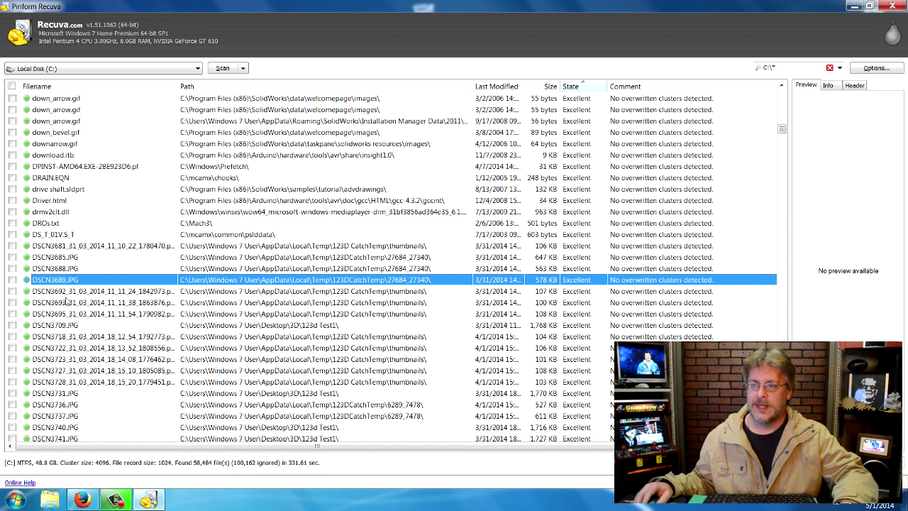
{"action": "scroll", "coordinate": [66, 302], "scroll_direction": "down", "scroll_amount": 4}
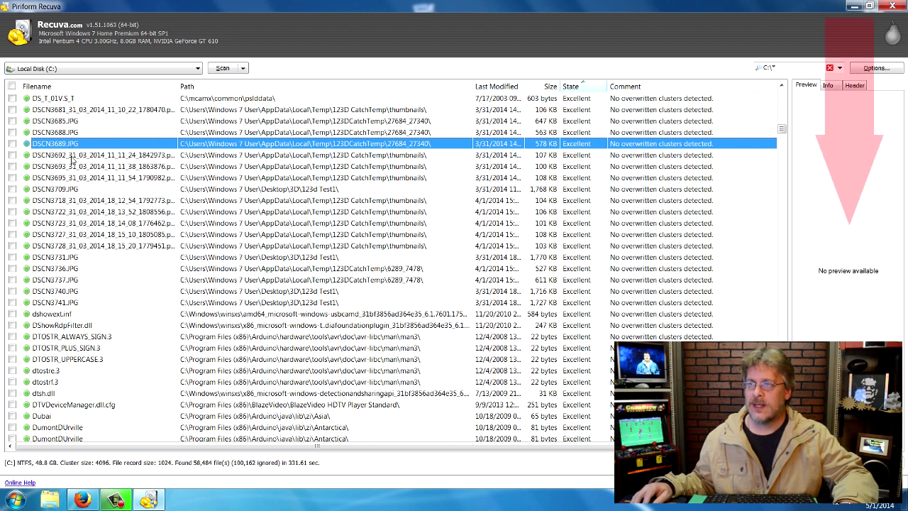
{"action": "left_click", "coordinate": [71, 157]}
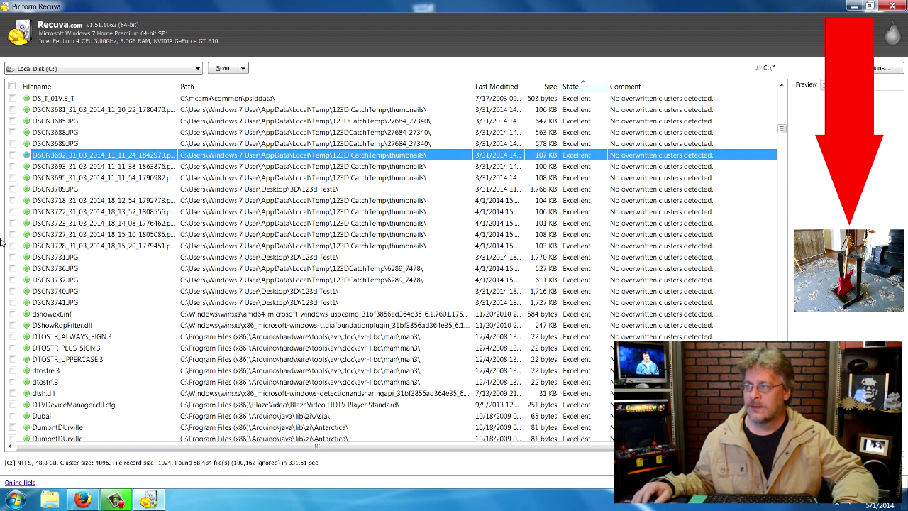
{"action": "left_click", "coordinate": [64, 167]}
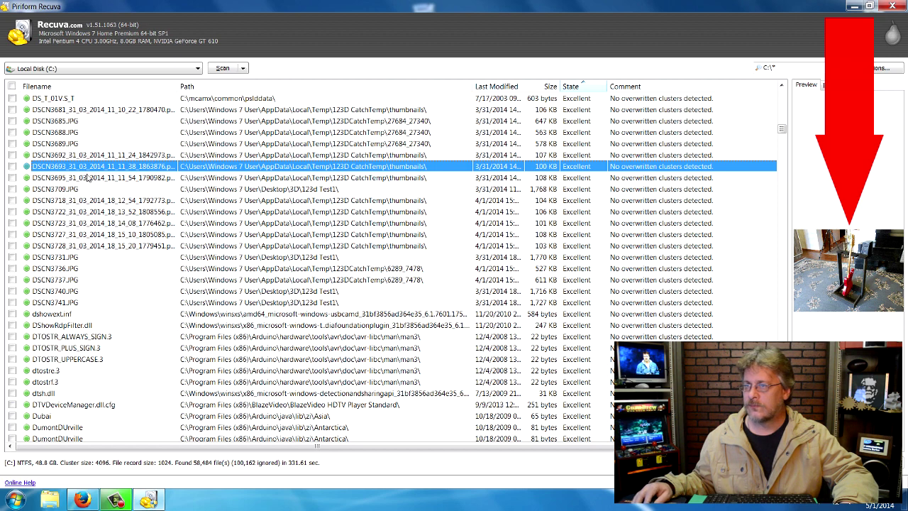
{"action": "left_click", "coordinate": [87, 178]}
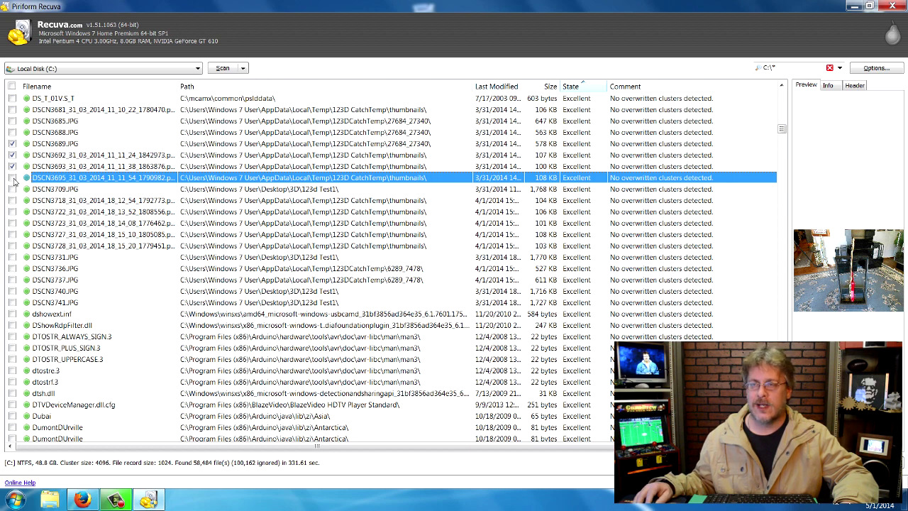
Tick DSCN3695, start Recover, and pick Local Disk (D:) as the destination.
{"action": "left_click", "coordinate": [12, 178]}
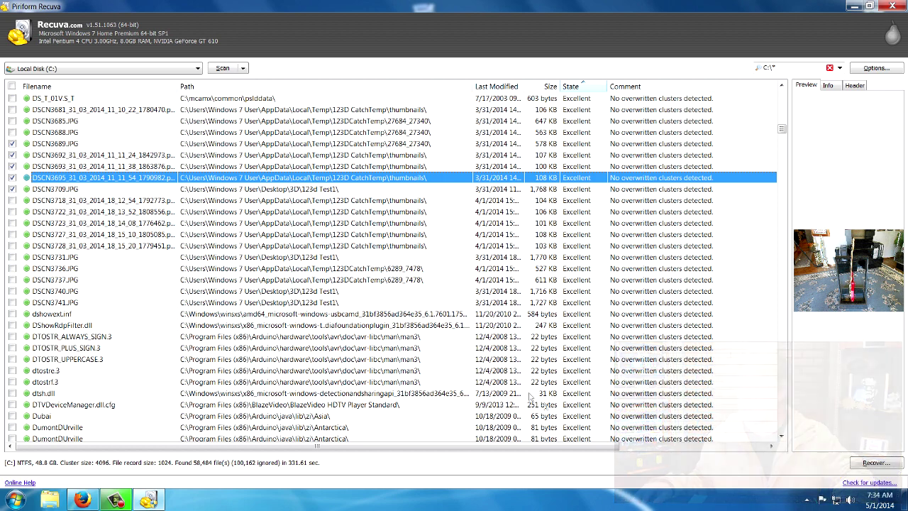
{"action": "left_click", "coordinate": [875, 463]}
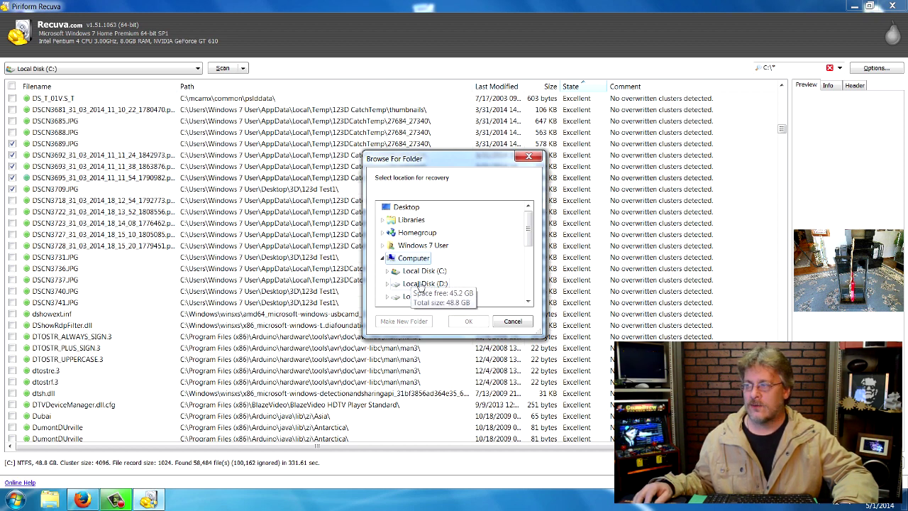
{"action": "left_click", "coordinate": [421, 283]}
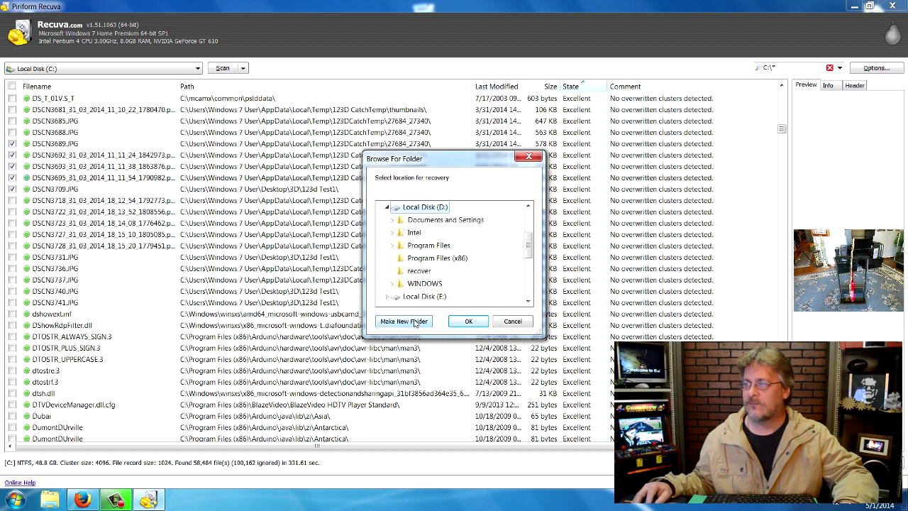
Create a 'Recovered' folder on D:, recover the five photos into it, and close the summary.
{"action": "left_click", "coordinate": [415, 321]}
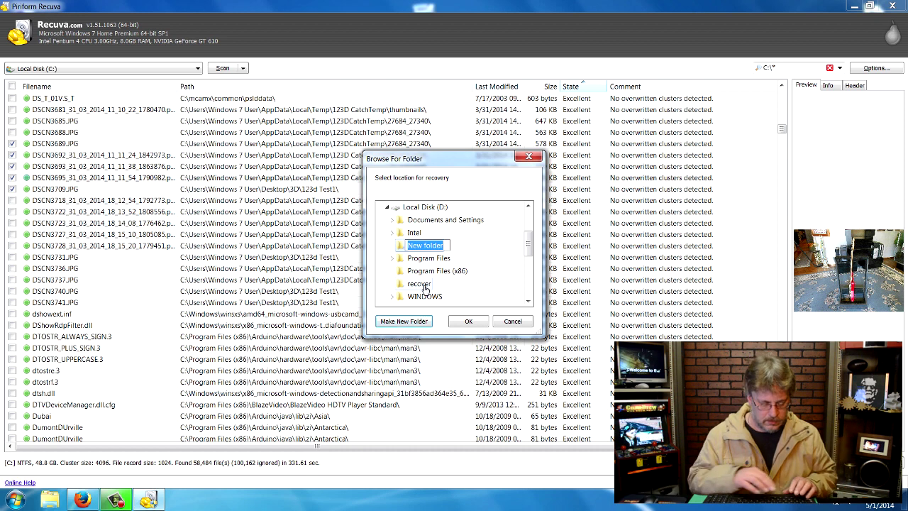
{"action": "type", "text": "Recov"}
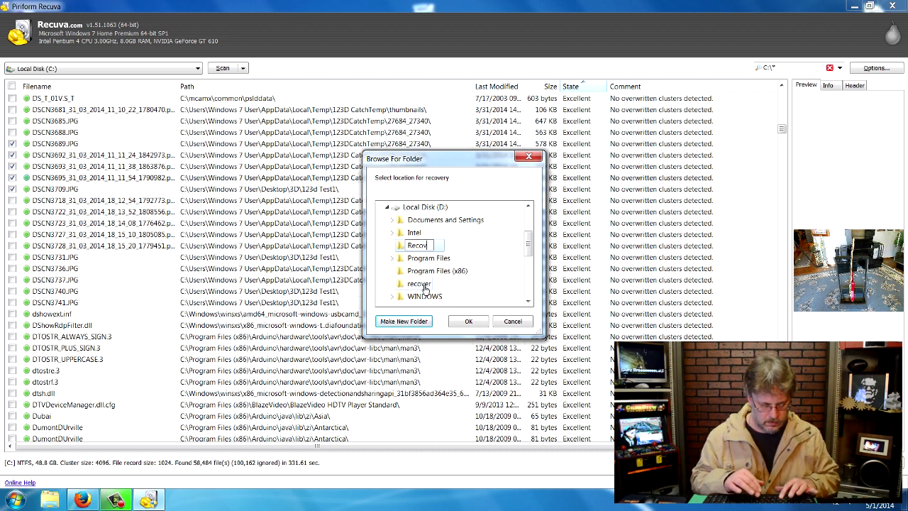
{"action": "type", "text": "ered"}
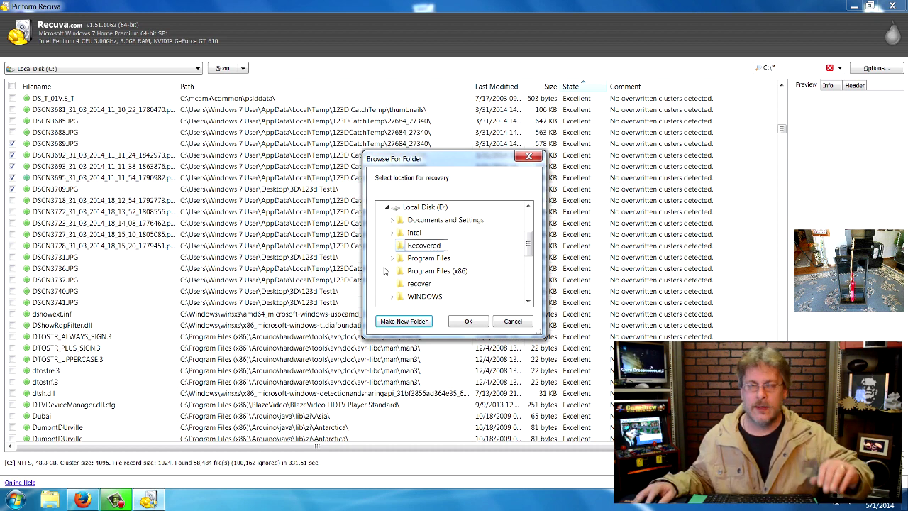
{"action": "key", "text": "Return"}
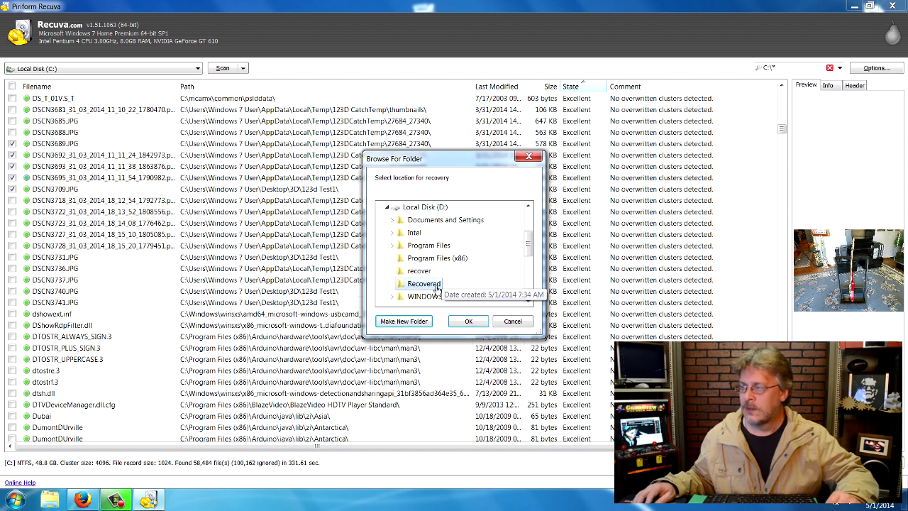
{"action": "left_click", "coordinate": [467, 320]}
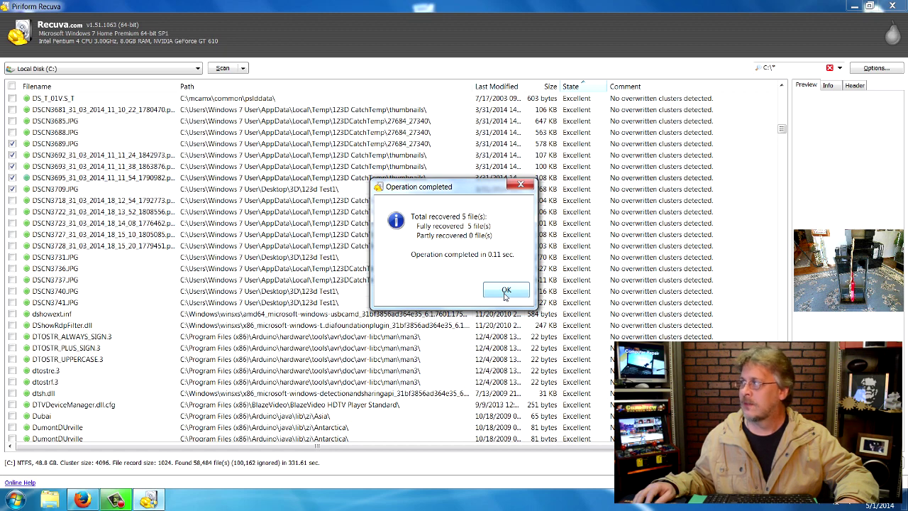
{"action": "left_click", "coordinate": [506, 291]}
Check in Explorer that D:\Recovered holds the five DSCN photos, then close the window.
{"action": "left_click", "coordinate": [884, 9]}
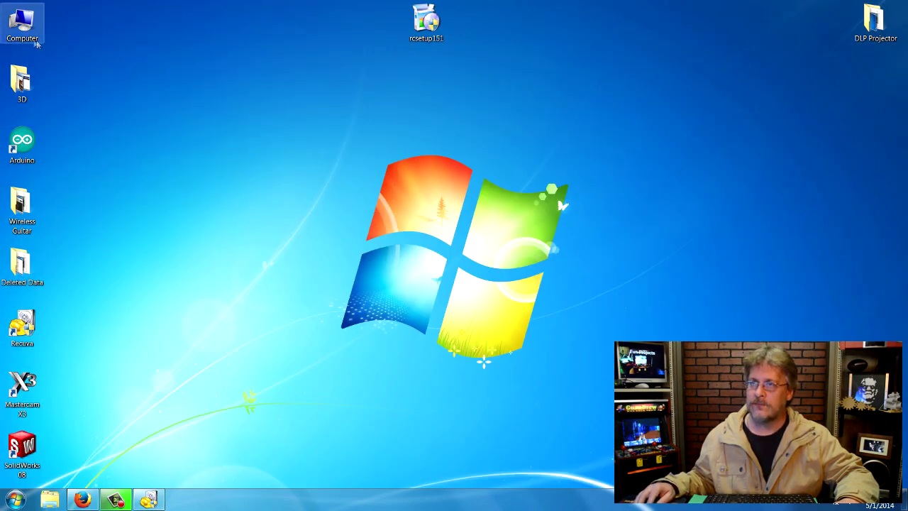
{"action": "left_click", "coordinate": [30, 40]}
{"action": "double_click", "coordinate": [30, 39]}
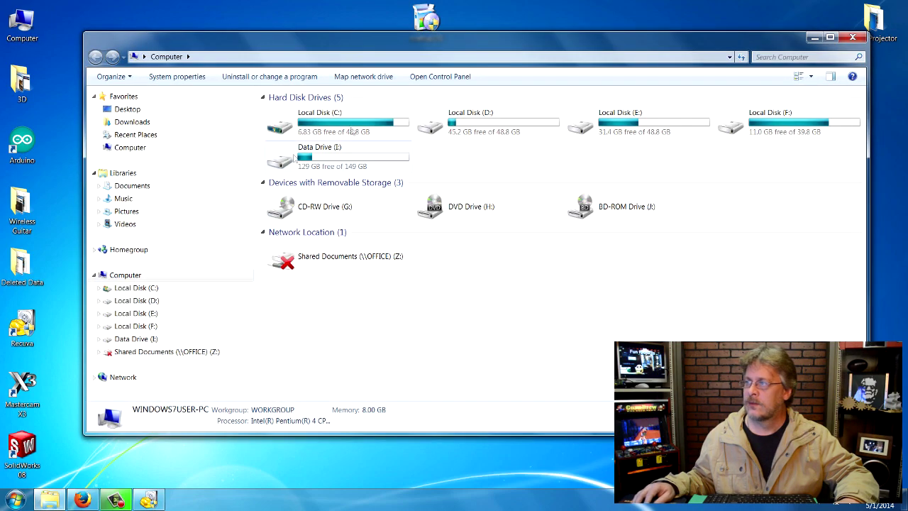
{"action": "left_click", "coordinate": [495, 131]}
{"action": "double_click", "coordinate": [494, 131]}
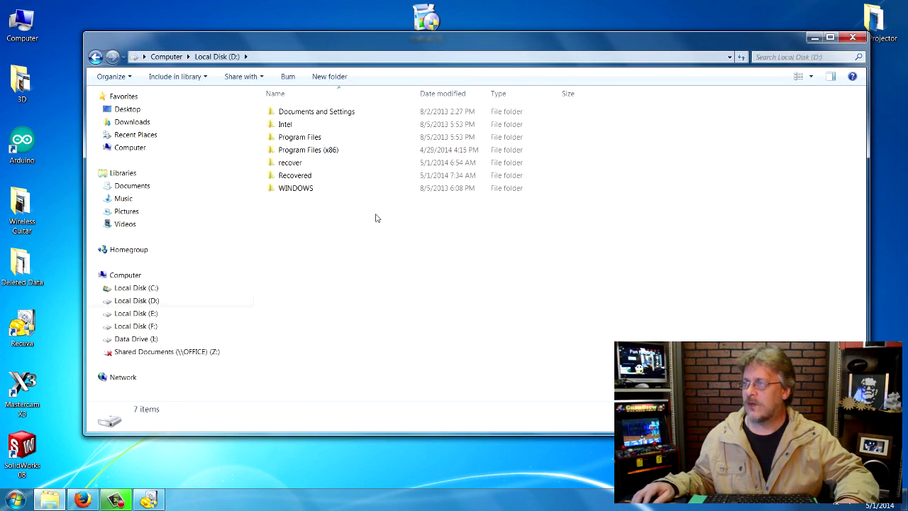
{"action": "double_click", "coordinate": [293, 177]}
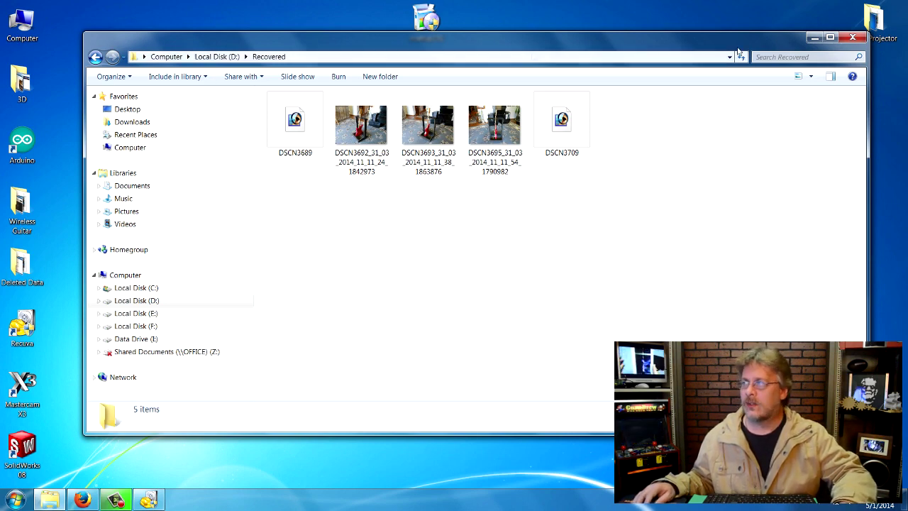
{"action": "left_click", "coordinate": [854, 39]}
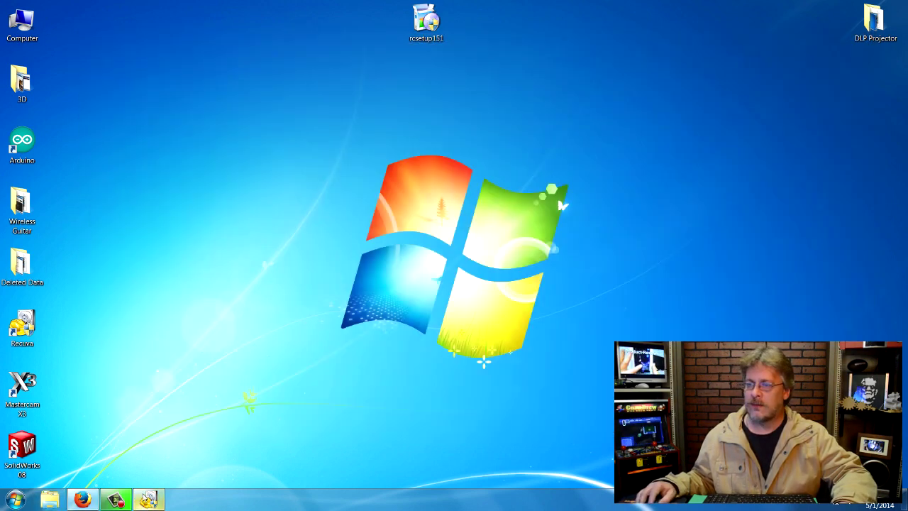
Restore the Recuva window with the state-sorted C: deep-scan results.
{"action": "left_click", "coordinate": [150, 496]}
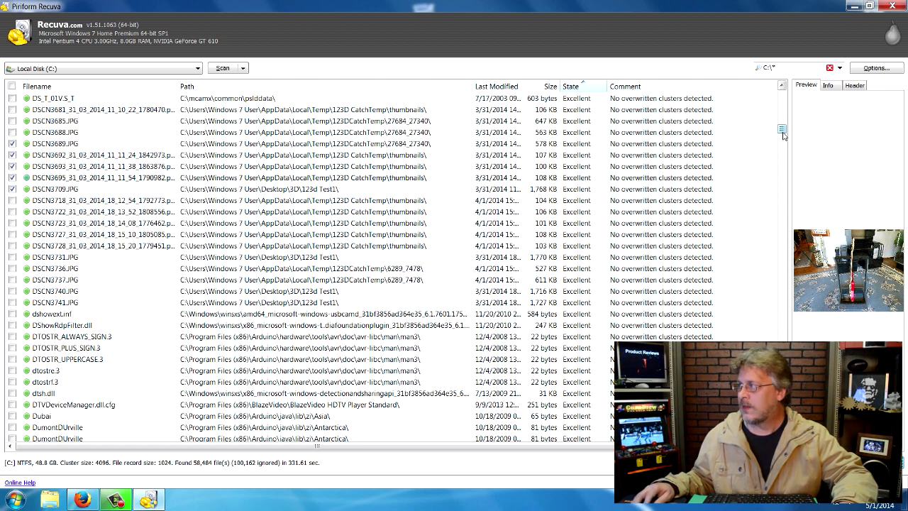
{"action": "left_click_drag", "start_coordinate": [783, 132], "coordinate": [784, 93]}
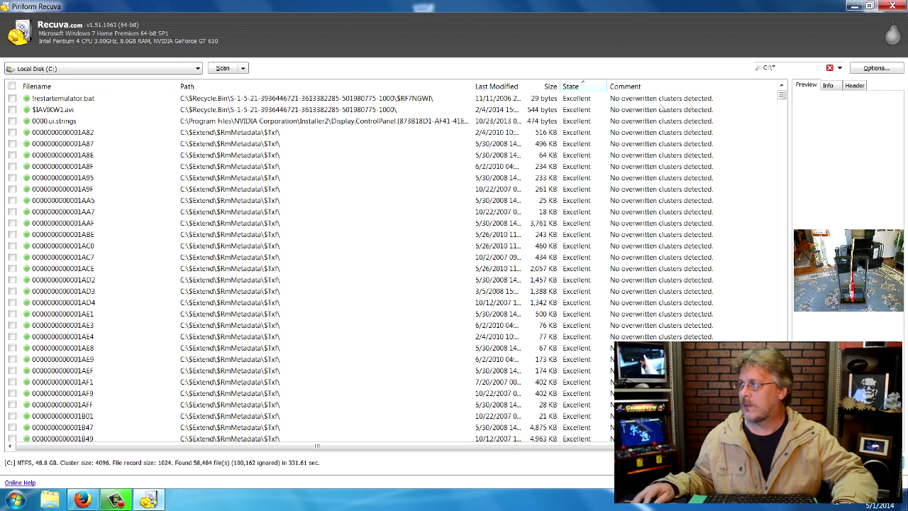
{"action": "left_click_drag", "start_coordinate": [781, 98], "coordinate": [788, 156]}
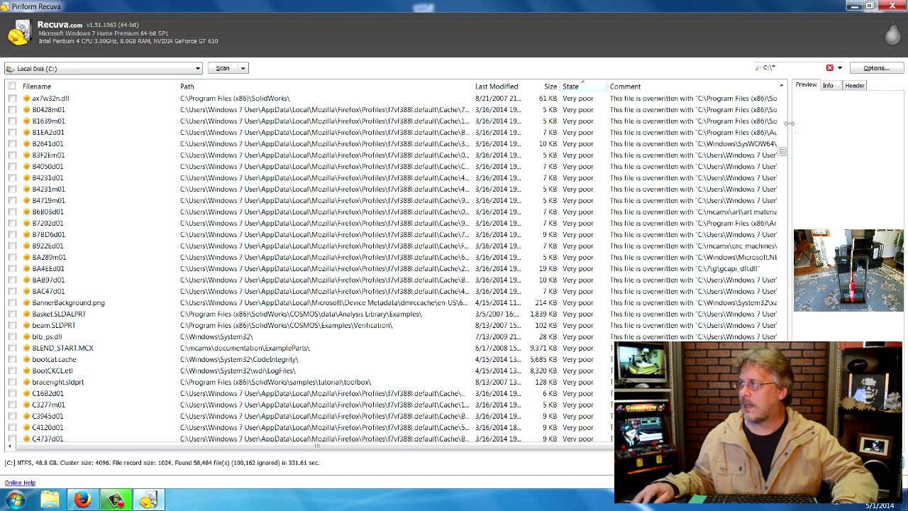
Scroll the results list to the Very poor files overwritten by other data.
{"action": "left_click", "coordinate": [782, 86]}
{"action": "left_click", "coordinate": [782, 86]}
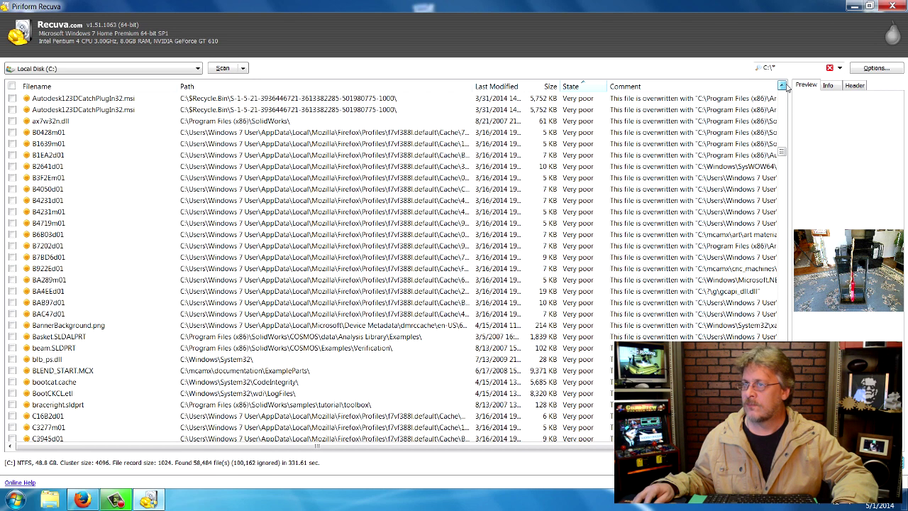
{"action": "left_click", "coordinate": [782, 86]}
{"action": "left_click", "coordinate": [782, 86]}
{"action": "left_click", "coordinate": [782, 85]}
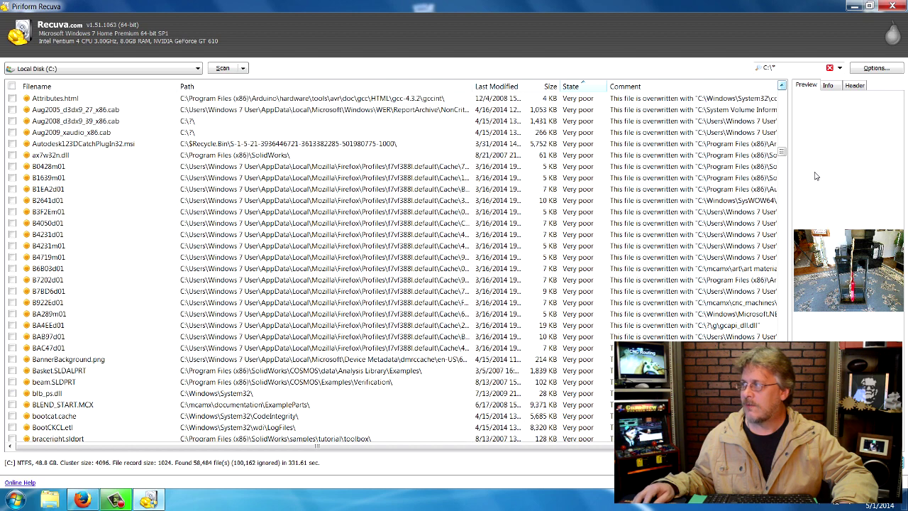
{"action": "left_click", "coordinate": [782, 86]}
{"action": "left_click", "coordinate": [782, 86]}
{"action": "left_click", "coordinate": [782, 86]}
{"action": "left_click", "coordinate": [782, 85]}
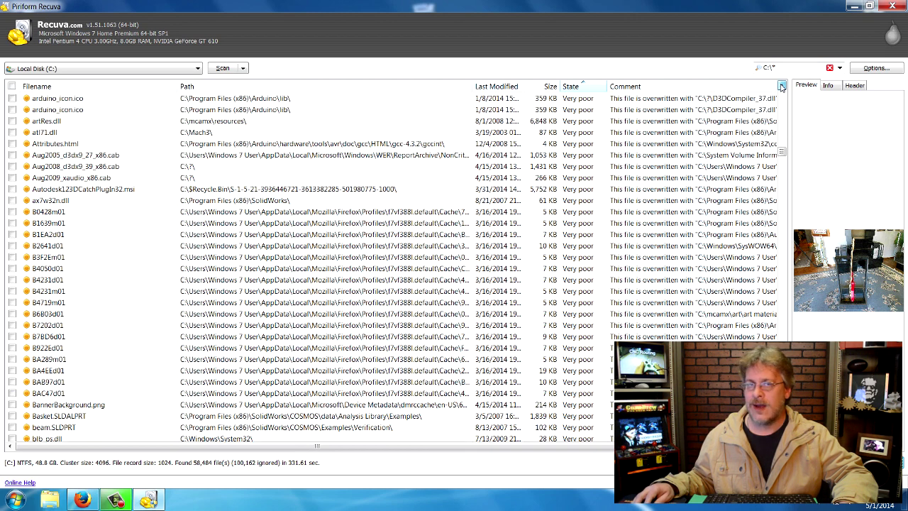
{"action": "left_click", "coordinate": [782, 86]}
{"action": "left_click", "coordinate": [782, 86]}
{"action": "left_click", "coordinate": [782, 86]}
{"action": "left_click", "coordinate": [782, 86]}
{"action": "left_click", "coordinate": [781, 86]}
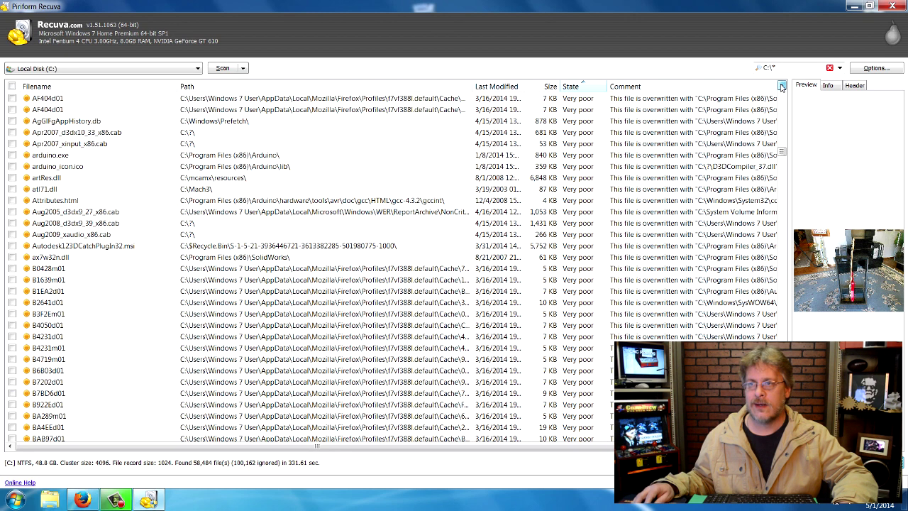
{"action": "left_click", "coordinate": [782, 86]}
{"action": "left_click", "coordinate": [782, 86]}
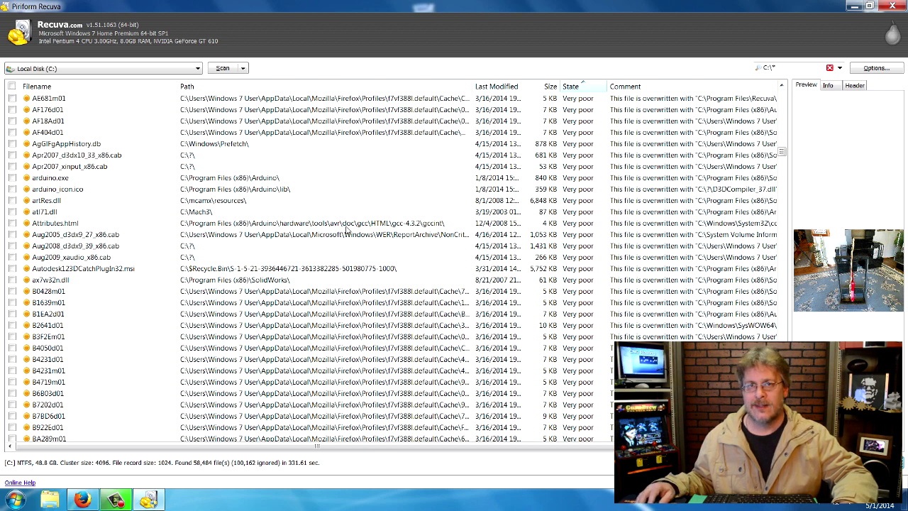